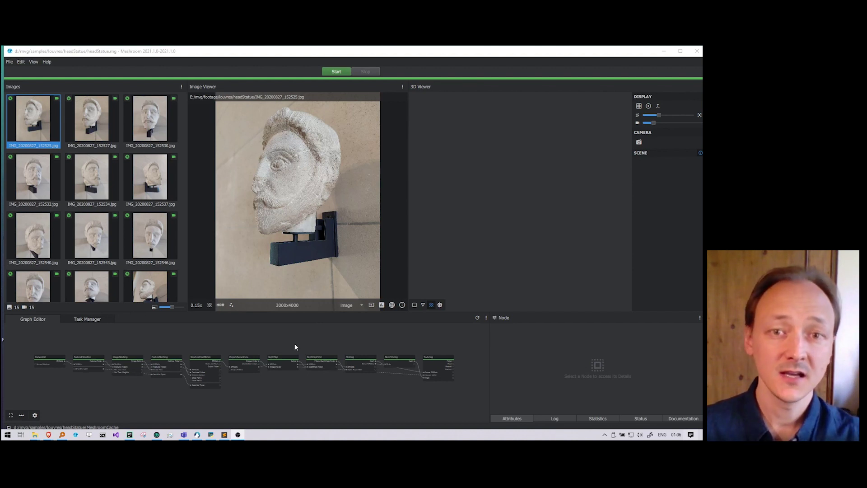
# Check the camera intrinsics details of IMG_20200827_152543.jpg and view the Sensor Database settings
pyautogui.scroll(-1, 115, 177)
pyautogui.scroll(2, 107, 230)
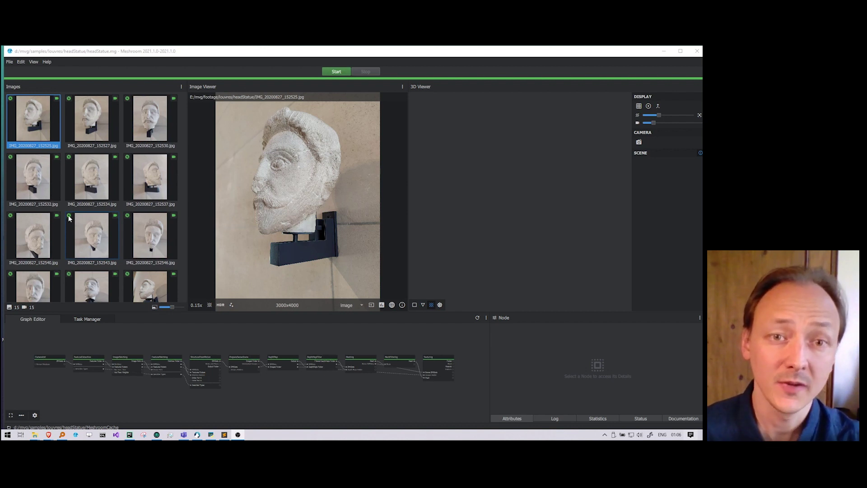
pyautogui.moveTo(69, 218)
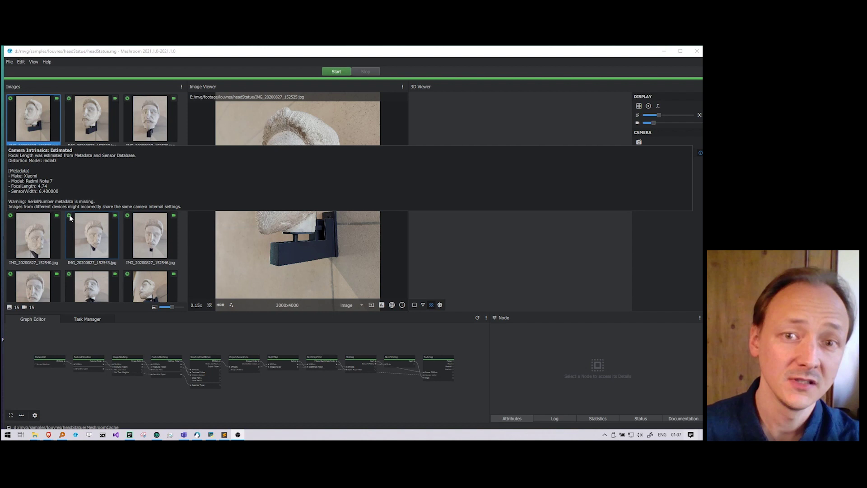
pyautogui.click(181, 88)
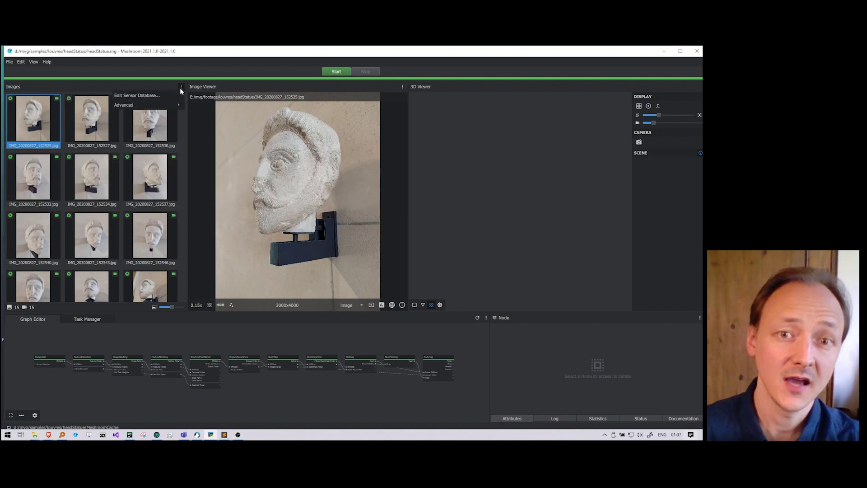
pyautogui.click(137, 96)
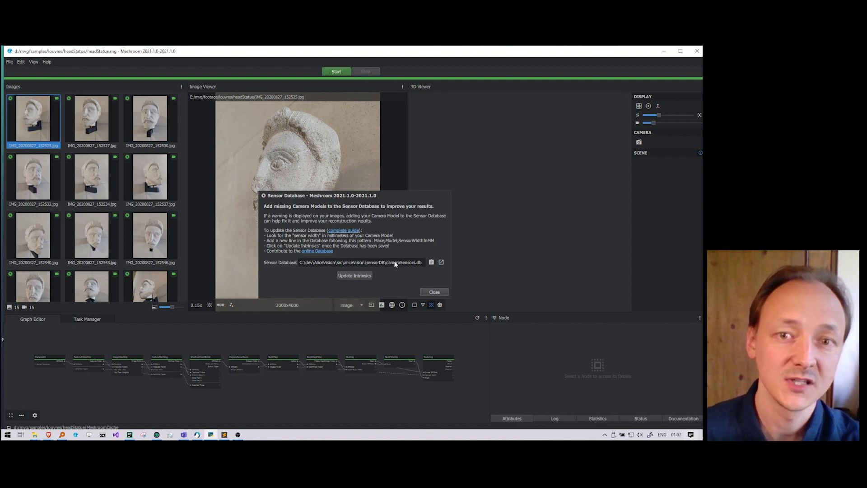
pyautogui.click(434, 292)
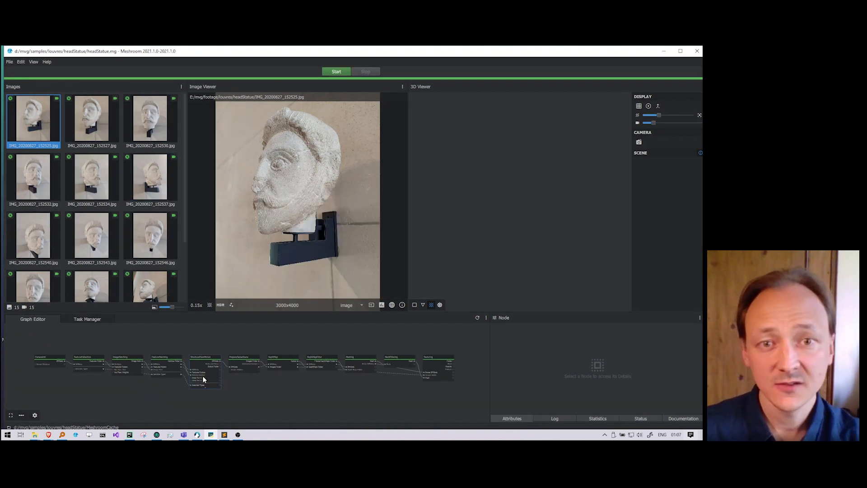
# Load the StructureFromMotion node's result into the 3D viewer and view the point cloud and cameras from another angle
pyautogui.doubleClick(198, 357)
pyautogui.moveTo(533, 238); pyautogui.dragTo(501, 244)
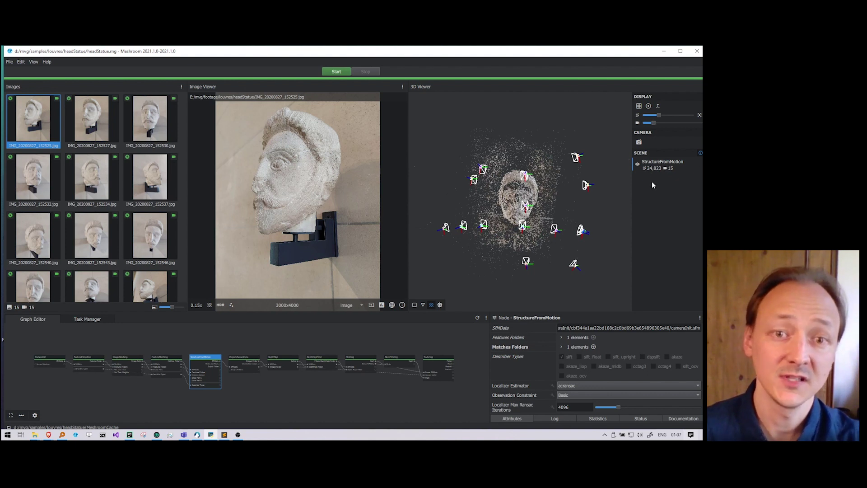
pyautogui.moveTo(535, 246); pyautogui.dragTo(522, 247)
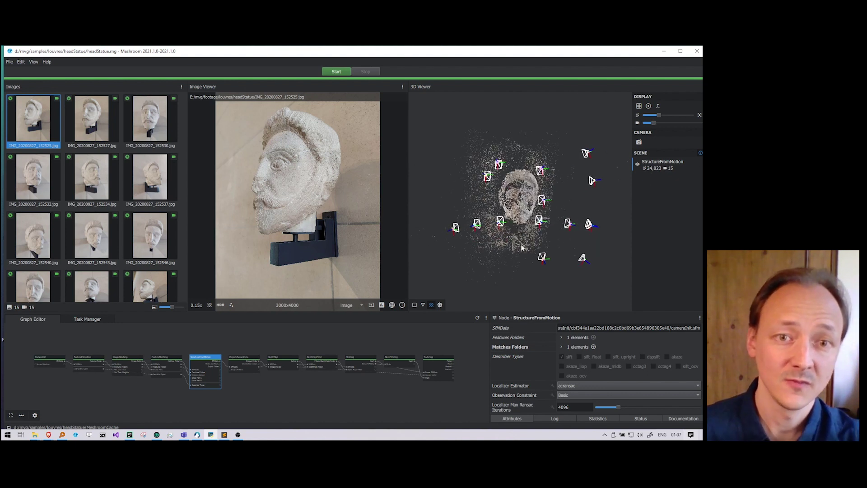
# Overlay the features on IMG_20200827_152525.jpg and examine only the extracted SIFT features, without tracks or landmarks
pyautogui.click(232, 305)
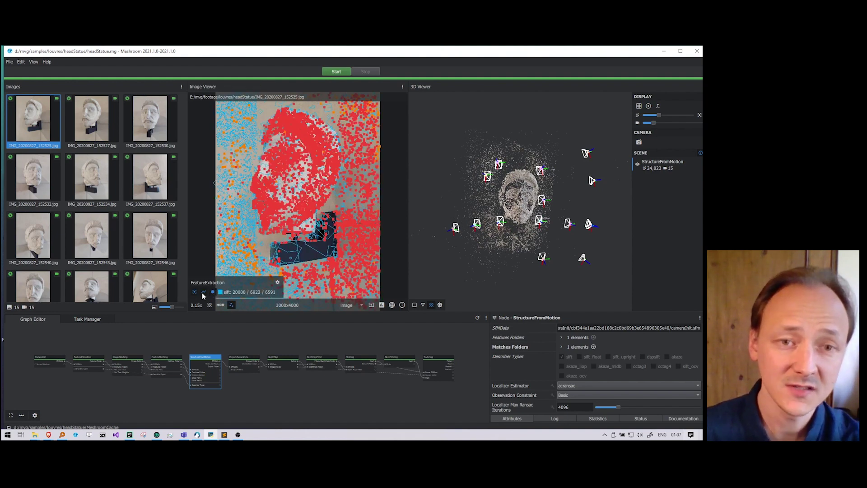
pyautogui.click(213, 292)
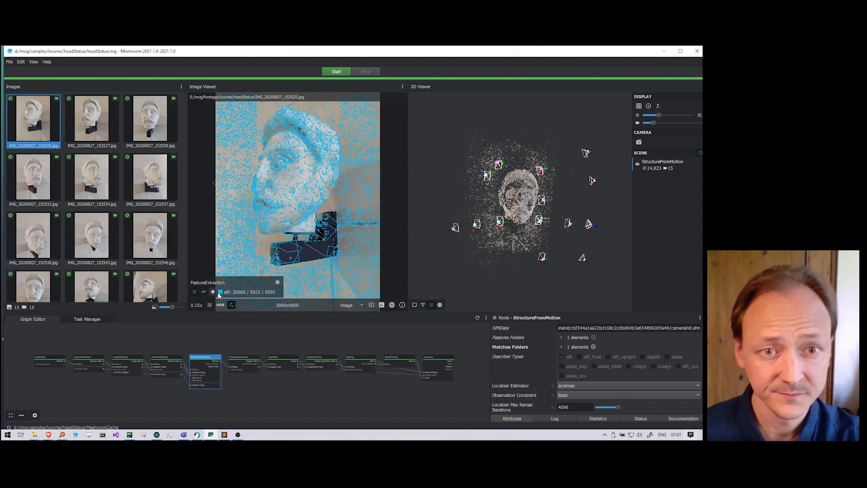
pyautogui.scroll(3, 273, 200)
pyautogui.scroll(2, 274, 200)
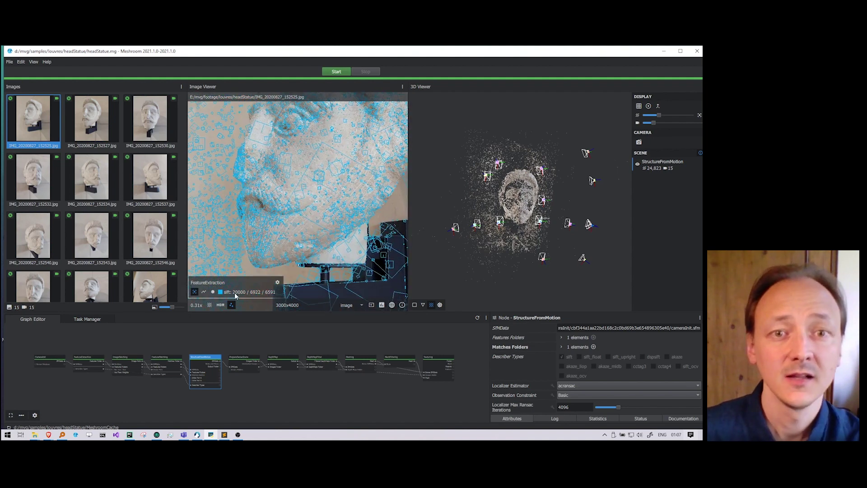
pyautogui.scroll(-3, 241, 293)
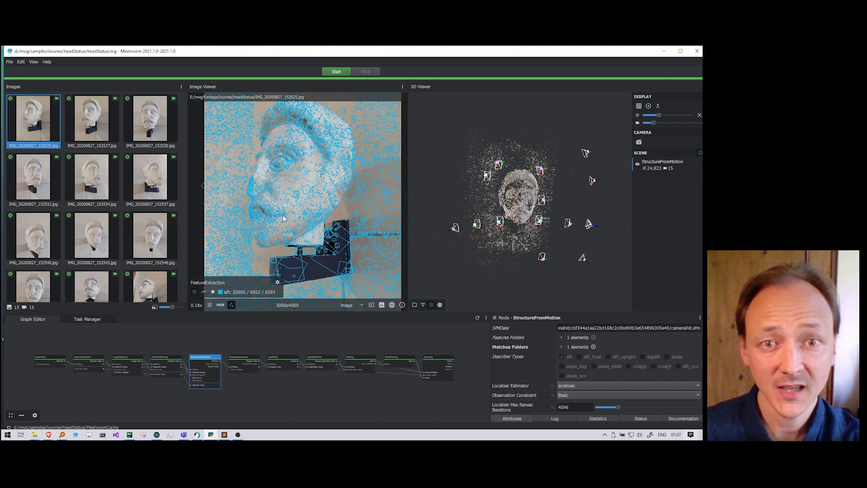
# Show the reconstructed landmarks over the image and examine their reprojection errors at pixel level
pyautogui.click(212, 292)
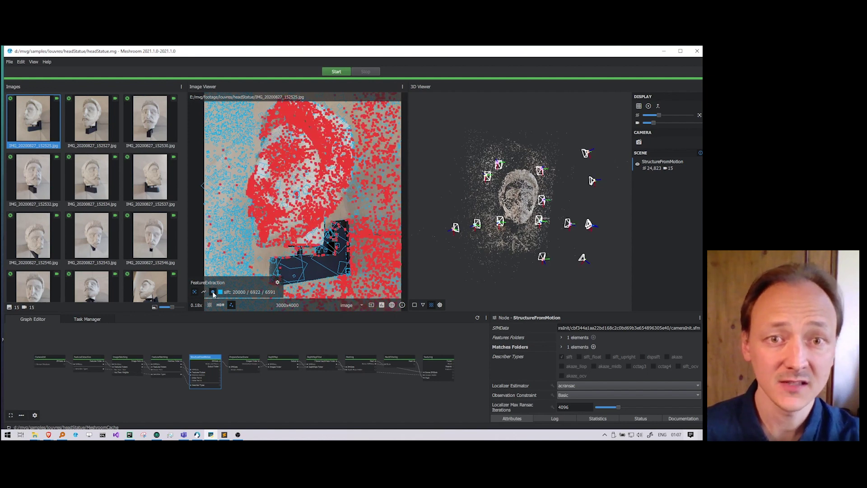
pyautogui.scroll(-2, 212, 296)
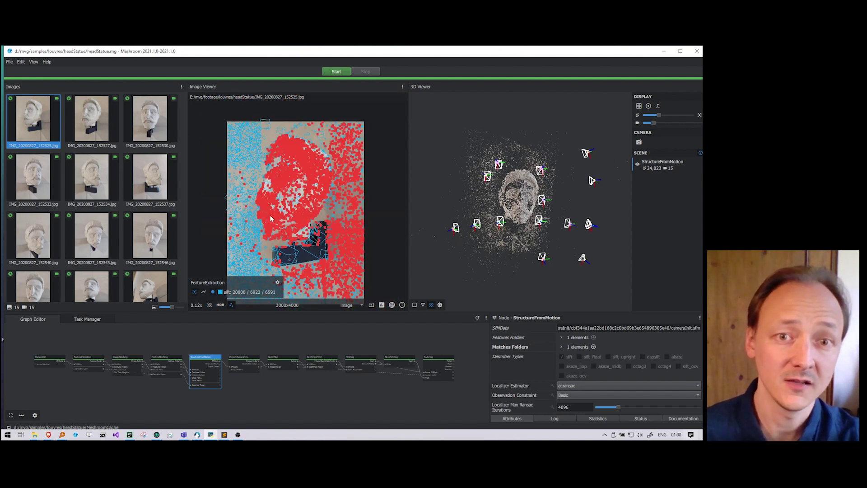
pyautogui.scroll(12, 279, 220)
pyautogui.scroll(7, 312, 190)
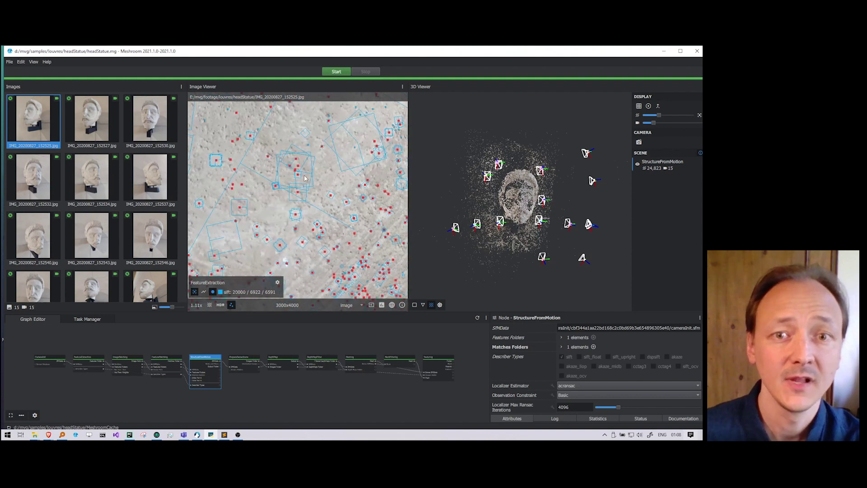
pyautogui.scroll(8, 267, 152)
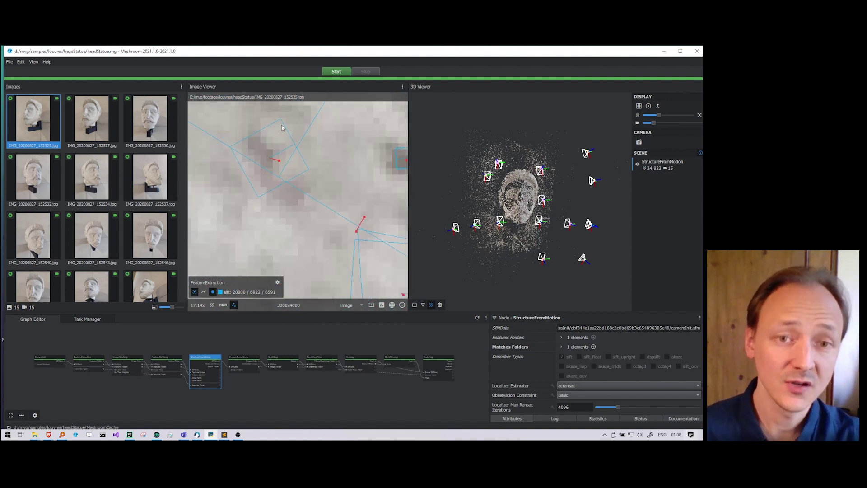
pyautogui.scroll(4, 267, 163)
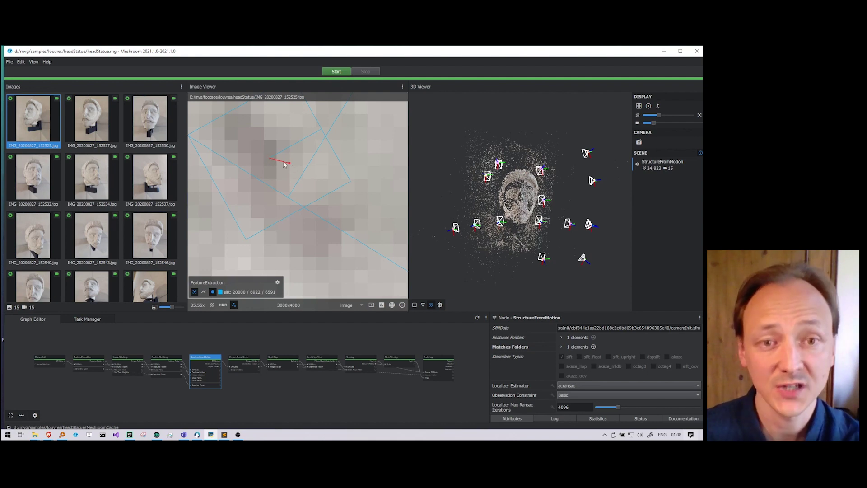
pyautogui.scroll(-20, 285, 168)
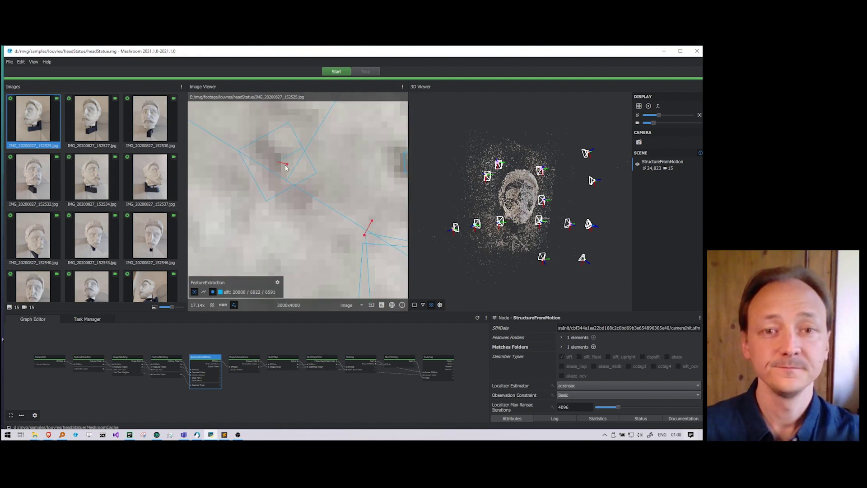
pyautogui.scroll(-2, 283, 168)
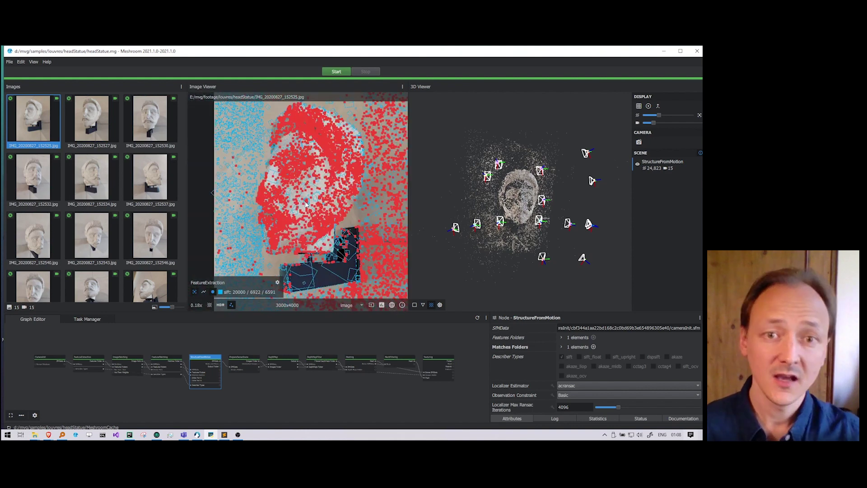
# Add the tracks to the feature overlay, inspect them on IMG_20200827_152532.jpg as well, and turn the overlay off
pyautogui.click(204, 293)
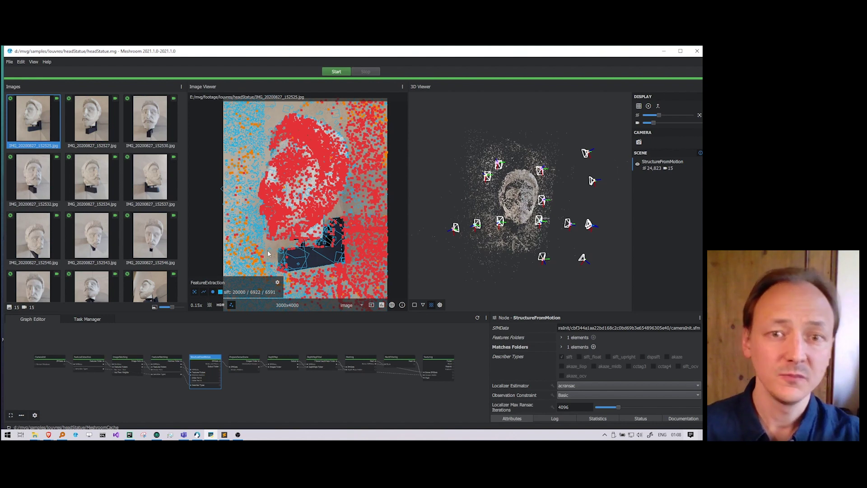
pyautogui.click(40, 176)
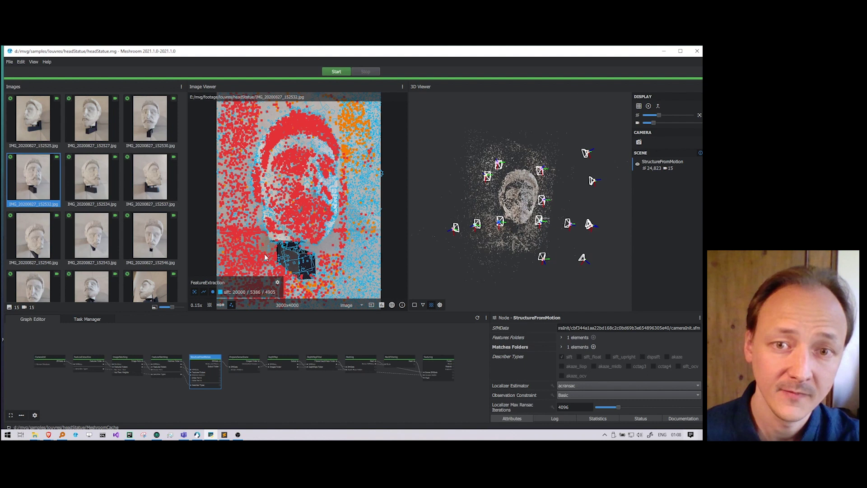
pyautogui.click(231, 305)
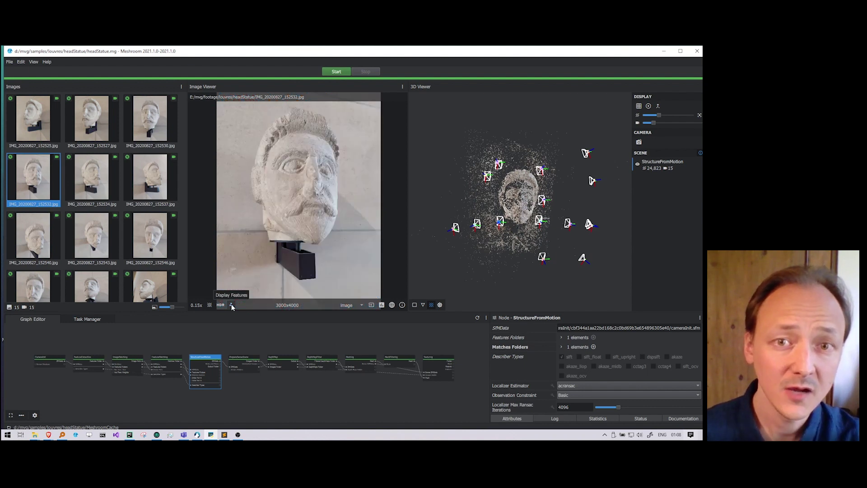
# Load the Texturing node's textured mesh into the 3D viewer
pyautogui.moveTo(420, 349); pyautogui.dragTo(355, 337, button='middle')
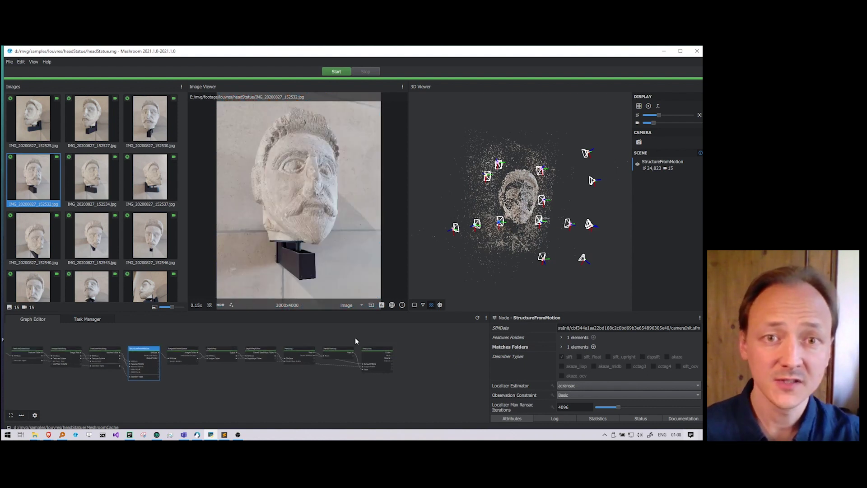
pyautogui.click(381, 352)
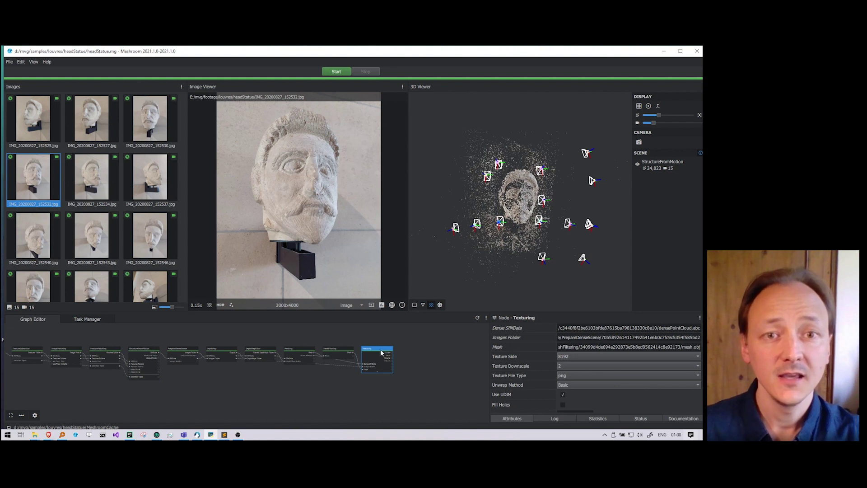
pyautogui.doubleClick(375, 349)
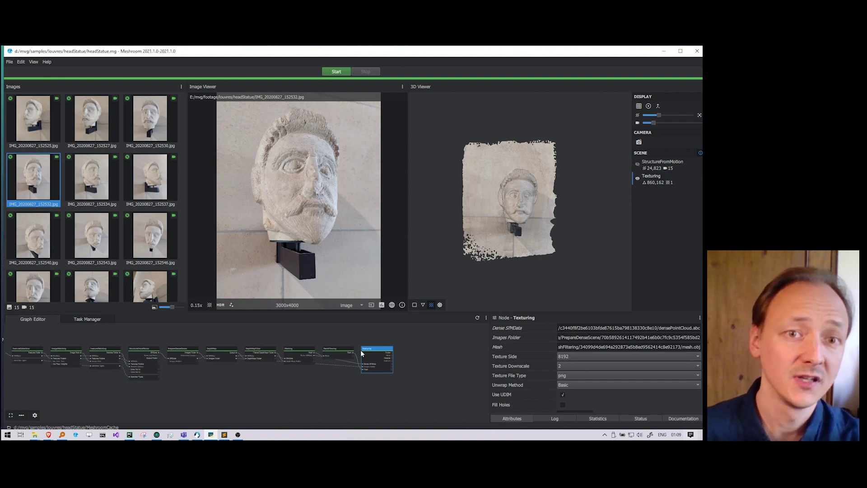
# Toggle the visibility of the Texturing mesh and the StructureFromMotion point cloud to compare them, leaving only the mesh shown
pyautogui.click(638, 178)
pyautogui.click(637, 178)
pyautogui.click(637, 165)
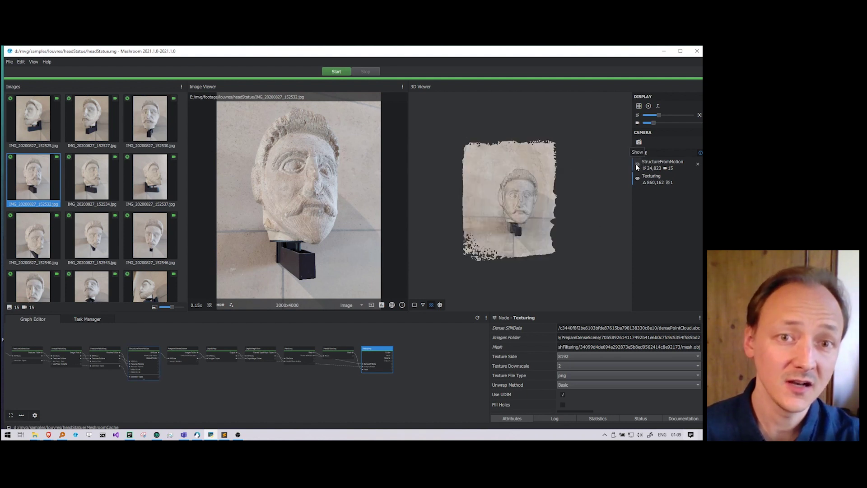
pyautogui.click(636, 164)
pyautogui.click(638, 179)
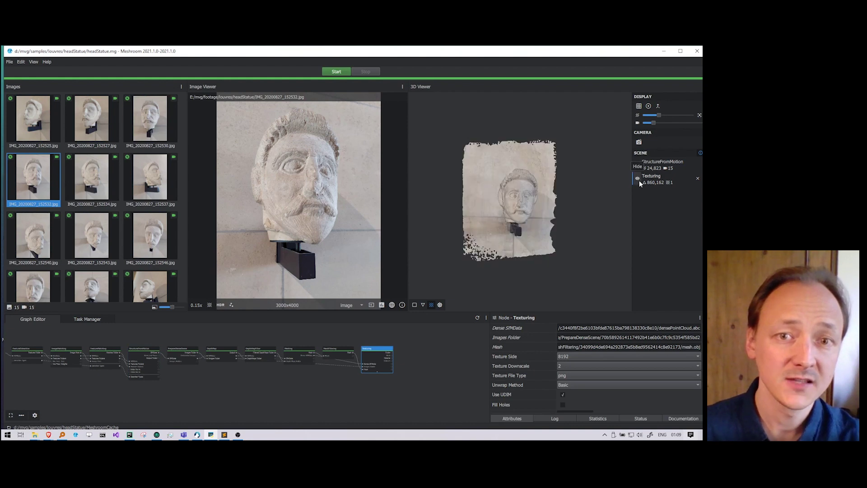
# Compare the head mesh in solid, wireframe, textured and normals rendering, ending with the textured view
pyautogui.scroll(5, 512, 208)
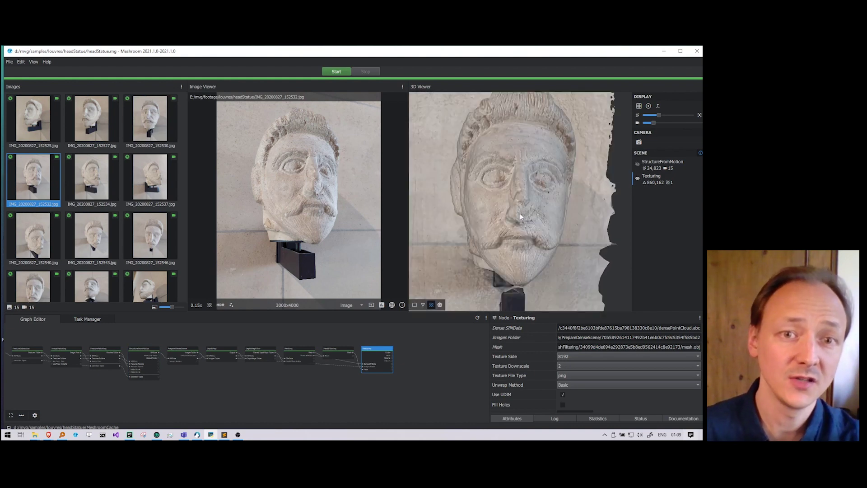
pyautogui.moveTo(507, 223)
pyautogui.mouseDown()
pyautogui.moveTo(502, 234)
pyautogui.moveTo(511, 215)
pyautogui.moveTo(432, 215)
pyautogui.moveTo(510, 221)
pyautogui.moveTo(493, 223)
pyautogui.moveTo(507, 211)
pyautogui.mouseUp()
pyautogui.click(414, 305)
pyautogui.click(423, 305)
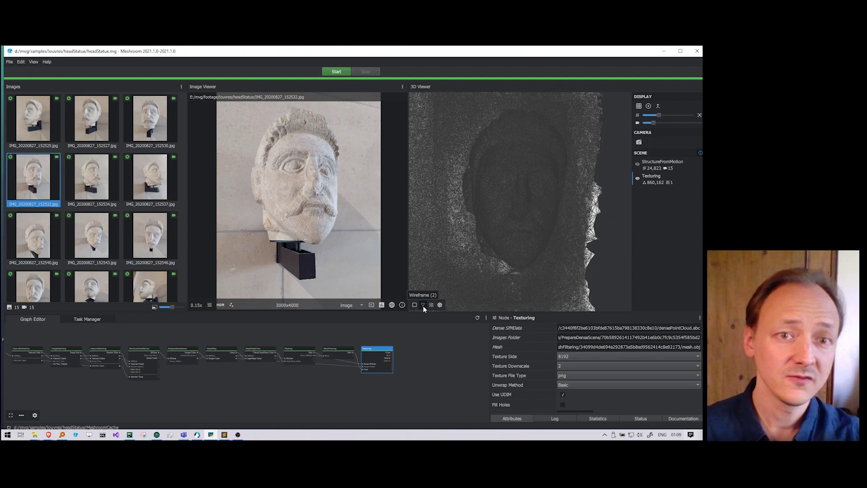
pyautogui.click(431, 305)
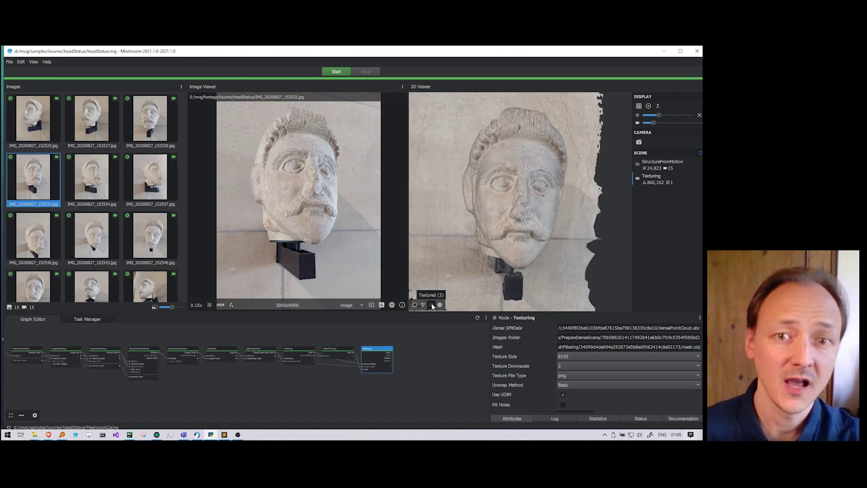
pyautogui.click(440, 305)
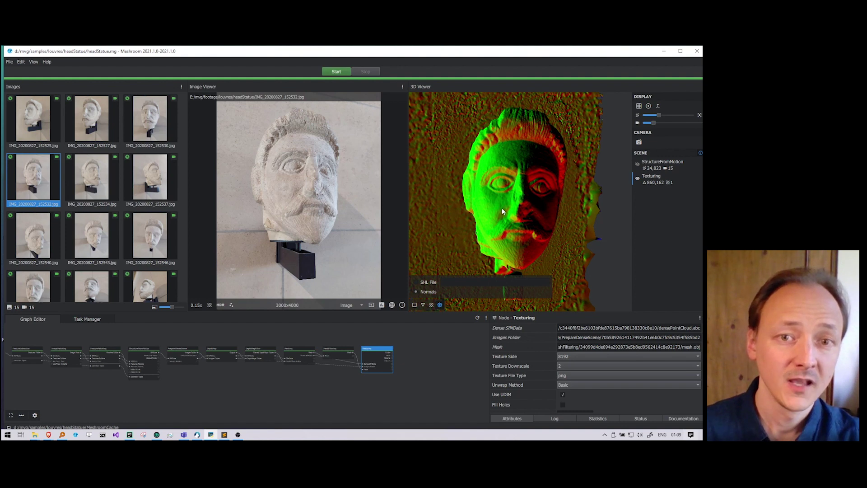
pyautogui.click(431, 305)
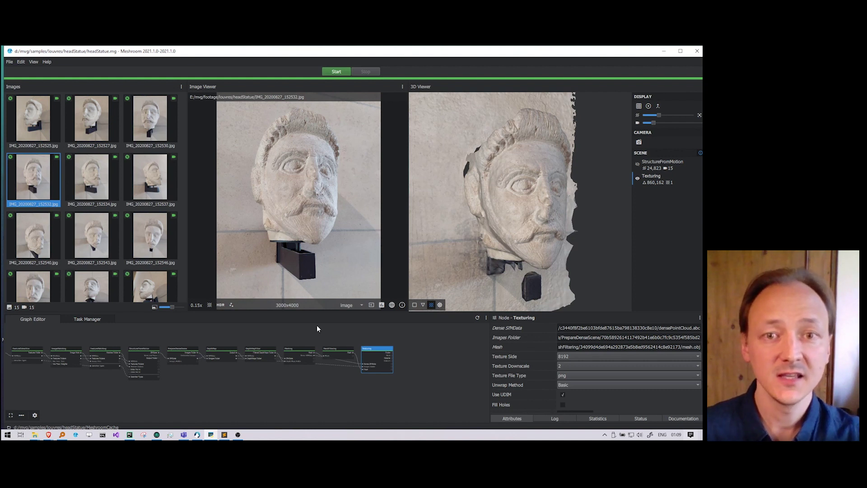
# Display the DepthMapFilter node's depth map for IMG_20200827_152532.jpg in the image viewer
pyautogui.click(263, 348)
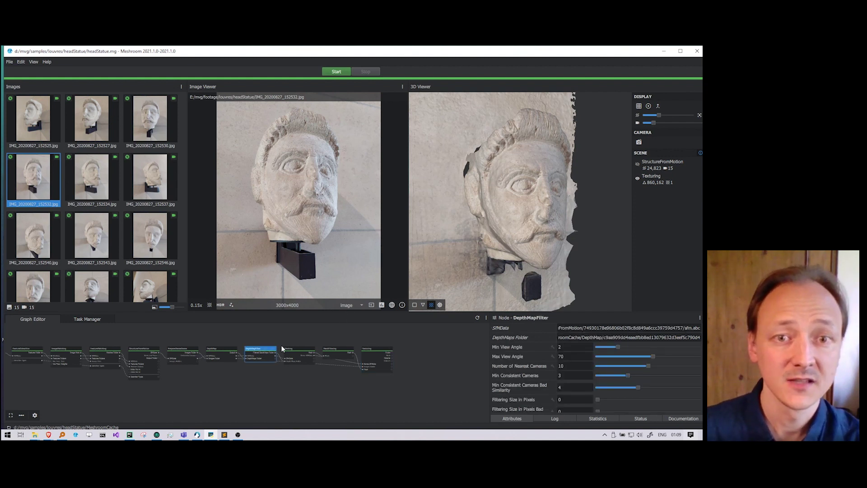
pyautogui.click(359, 306)
pyautogui.click(353, 315)
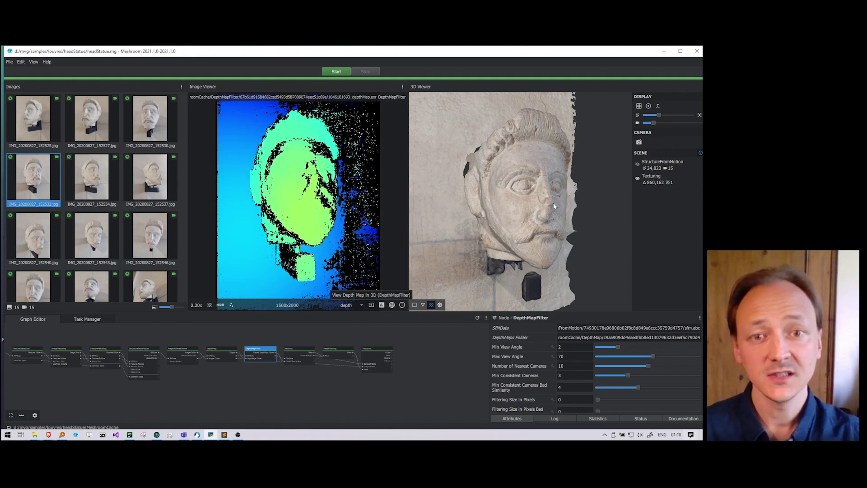
# View the filtered depth map in 3D with solid rendering and hide the Texturing mesh
pyautogui.click(415, 304)
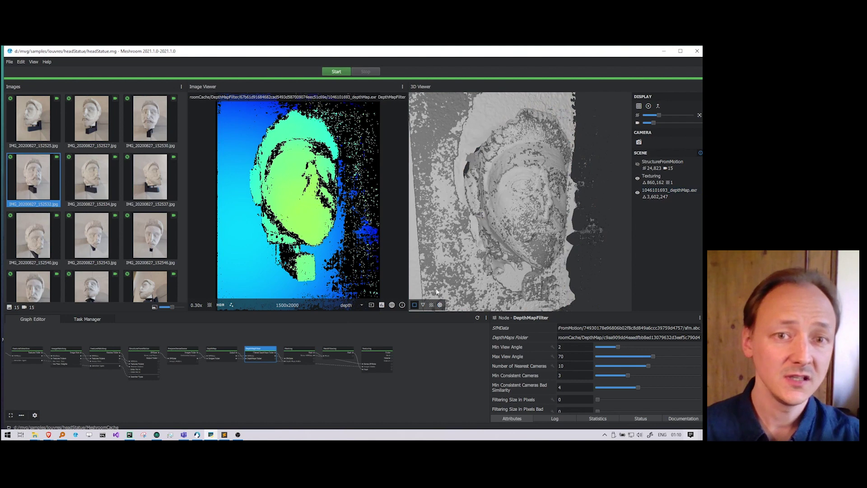
pyautogui.click(637, 178)
pyautogui.moveTo(556, 207); pyautogui.dragTo(521, 218)
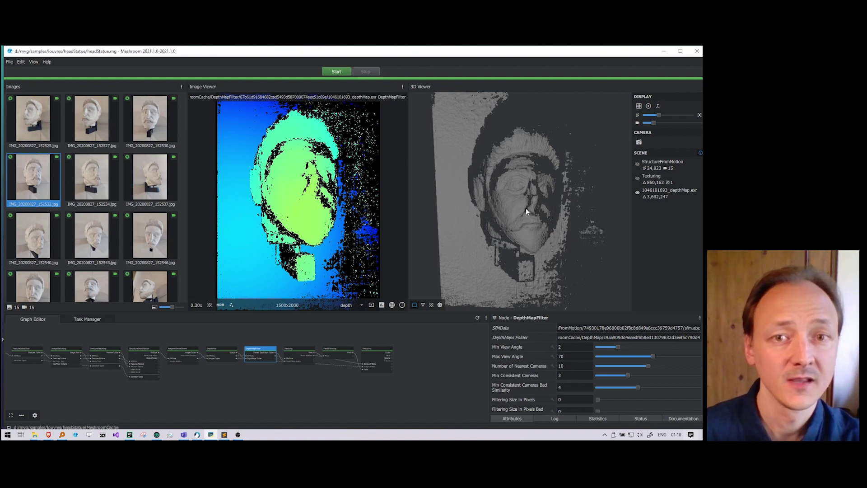
# Return the image viewer to the photo of IMG_20200827_152537.jpg and replace the 3D depth map with the Texturing mesh
pyautogui.click(94, 175)
pyautogui.click(149, 178)
pyautogui.click(353, 305)
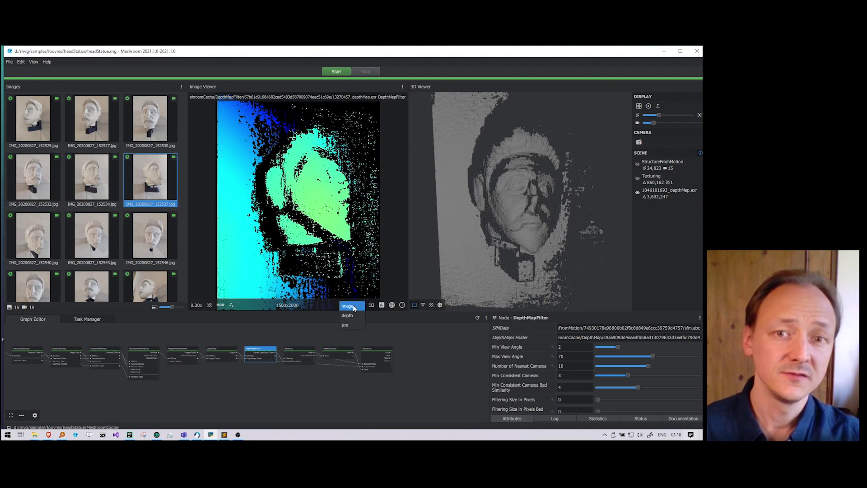
pyautogui.click(355, 305)
pyautogui.click(682, 195)
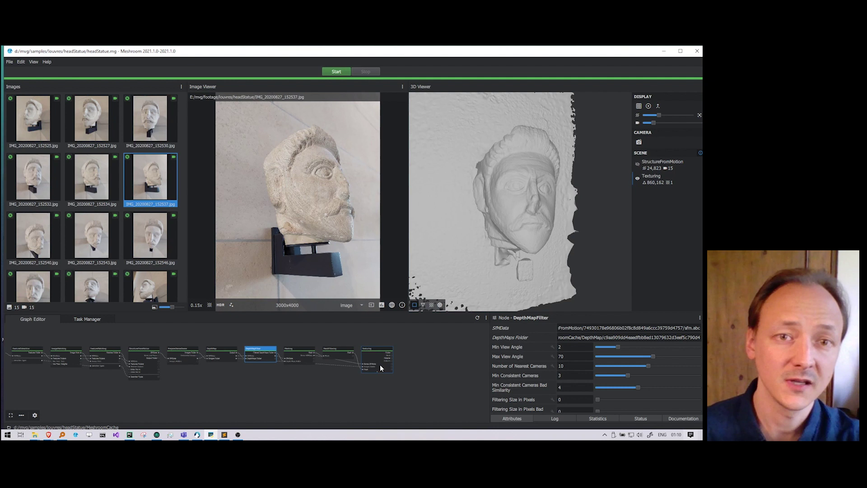
# Move the Texturing node farther away from MeshFiltering in the graph and display the Texturing mesh in wireframe
pyautogui.moveTo(373, 340); pyautogui.dragTo(252, 333, button='middle')
pyautogui.click(253, 347)
pyautogui.scroll(5, 254, 357)
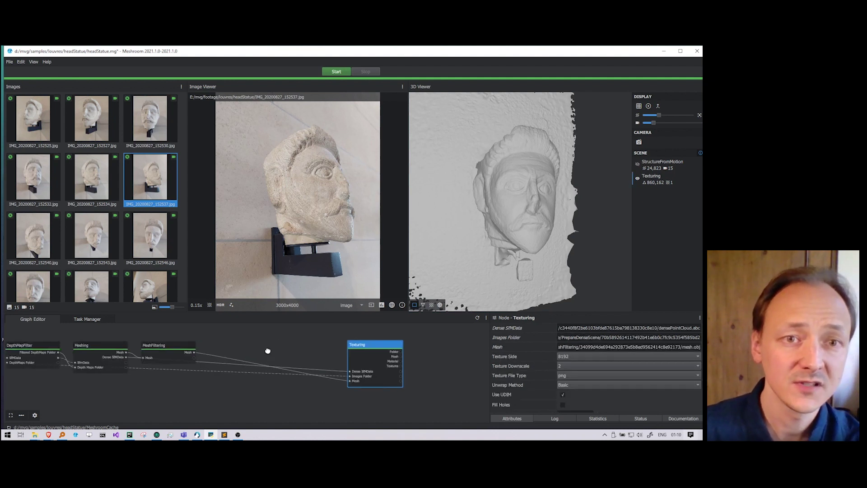
pyautogui.click(423, 305)
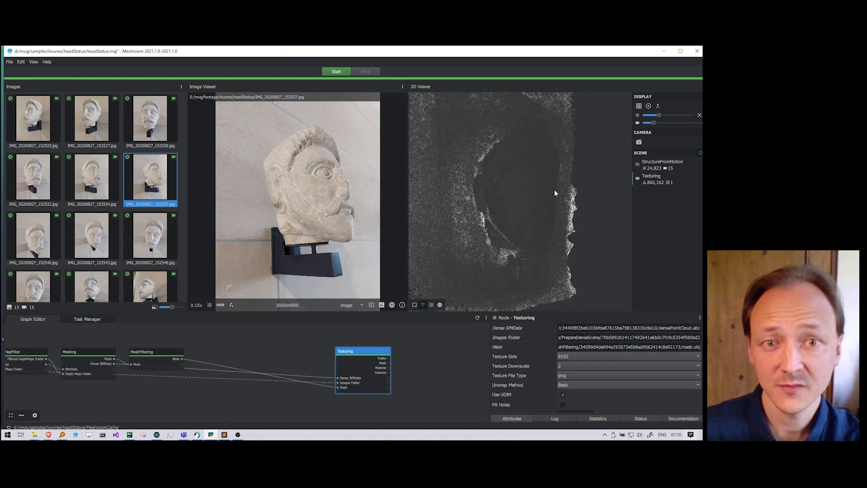
# Add a MeshDecimate node to the graph and connect MeshFiltering's Mesh output to its Input Mesh
pyautogui.rightClick(245, 350)
pyautogui.write('decim')
pyautogui.click(272, 359)
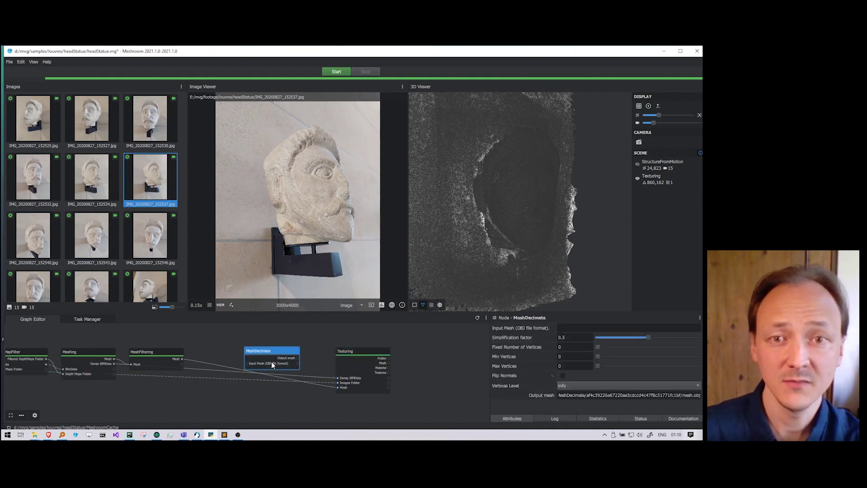
pyautogui.moveTo(315, 361); pyautogui.dragTo(324, 346, button='middle')
pyautogui.moveTo(289, 343); pyautogui.dragTo(270, 382)
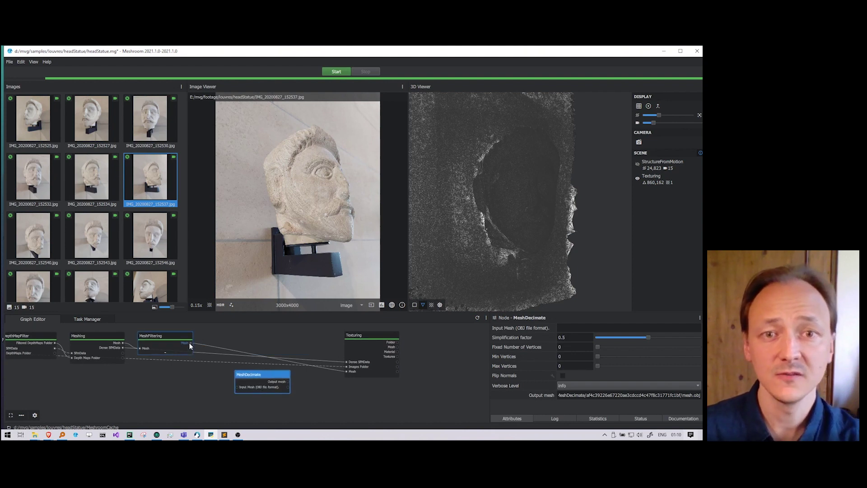
pyautogui.moveTo(189, 343); pyautogui.dragTo(237, 387)
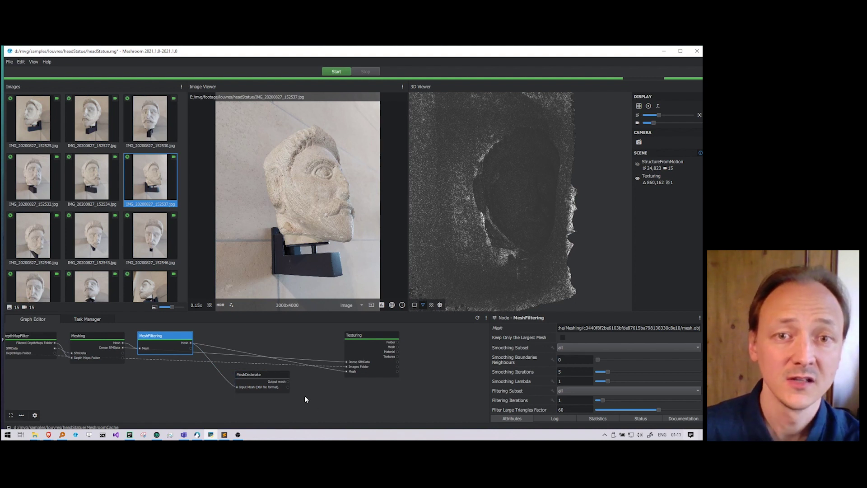
# Place the MeshDecimate node slightly lower in the graph and start computing it
pyautogui.moveTo(256, 375); pyautogui.dragTo(246, 388)
pyautogui.moveTo(252, 375)
pyautogui.mouseDown(button='middle')
pyautogui.moveTo(235, 371)
pyautogui.moveTo(241, 379)
pyautogui.mouseUp(button='middle')
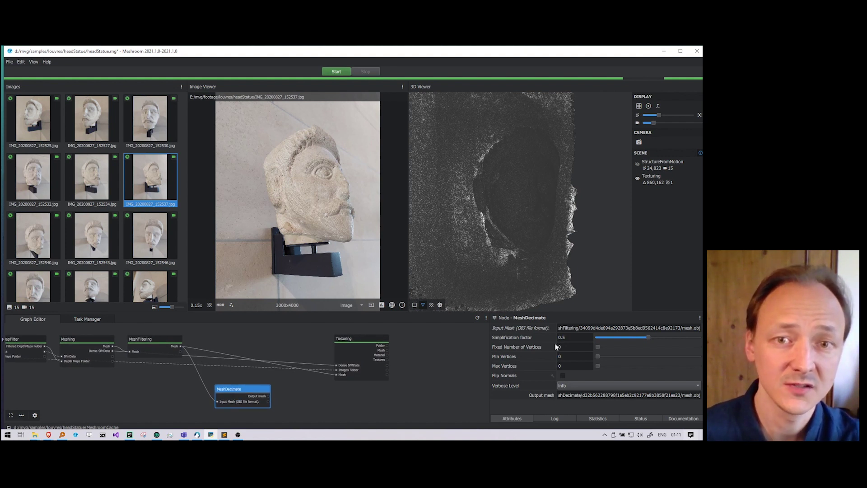
pyautogui.rightClick(242, 383)
pyautogui.click(249, 387)
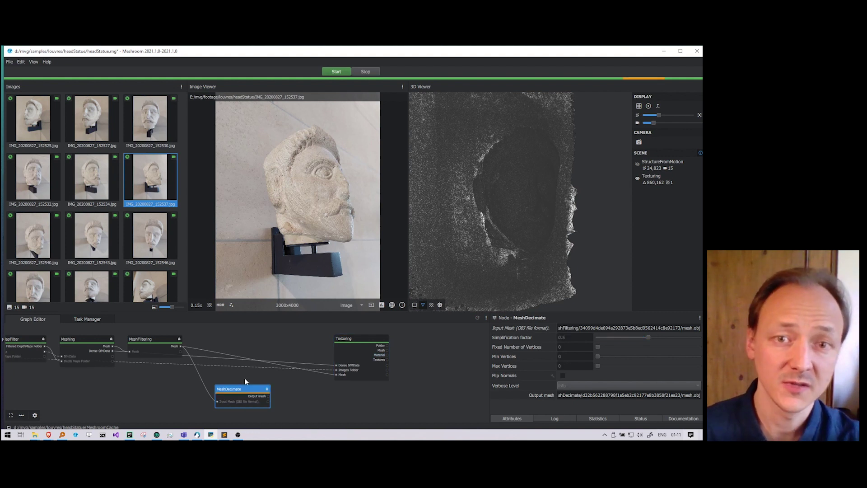
# Duplicate the MeshDecimate node, without its downstream nodes, while it is being computed
pyautogui.moveTo(306, 401); pyautogui.dragTo(264, 381, button='middle')
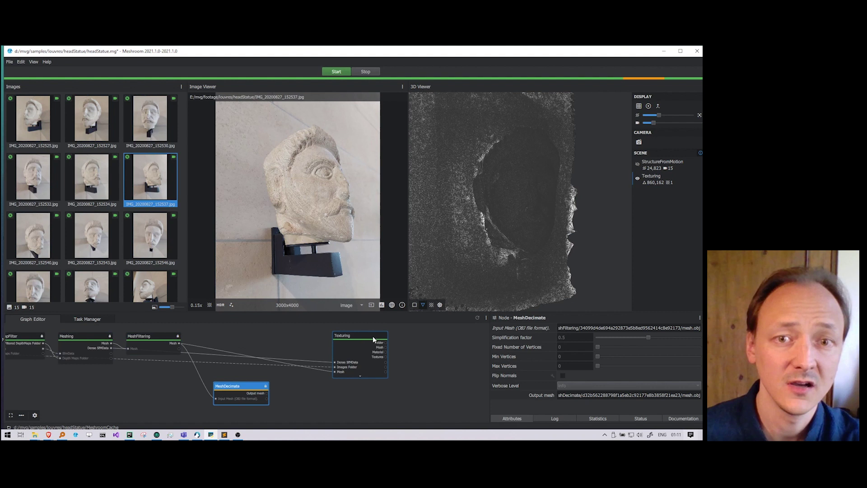
pyautogui.moveTo(283, 396); pyautogui.dragTo(294, 370, button='middle')
pyautogui.rightClick(256, 359)
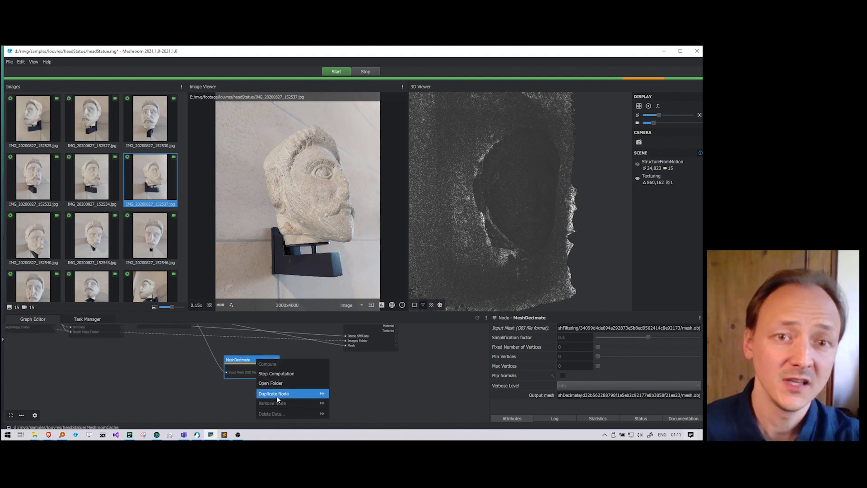
pyautogui.click(276, 394)
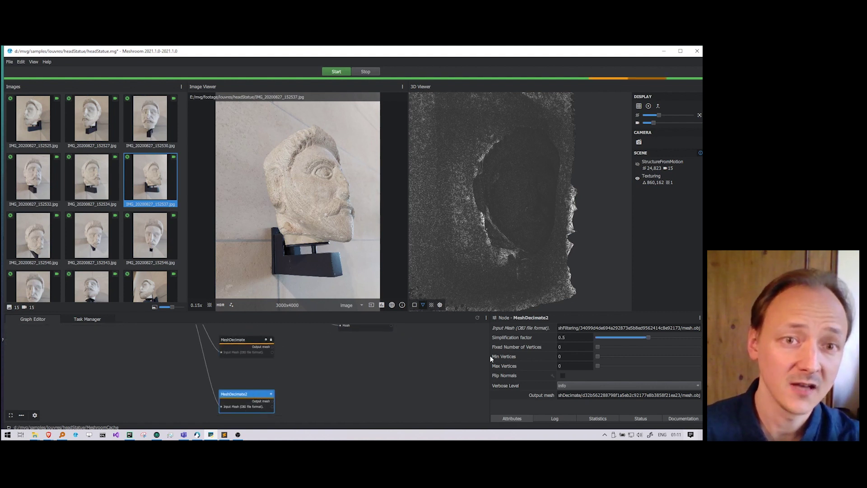
# Set the duplicated MeshDecimate node's simplification factor to 0.1 and start computing it
pyautogui.scroll(3, 278, 394)
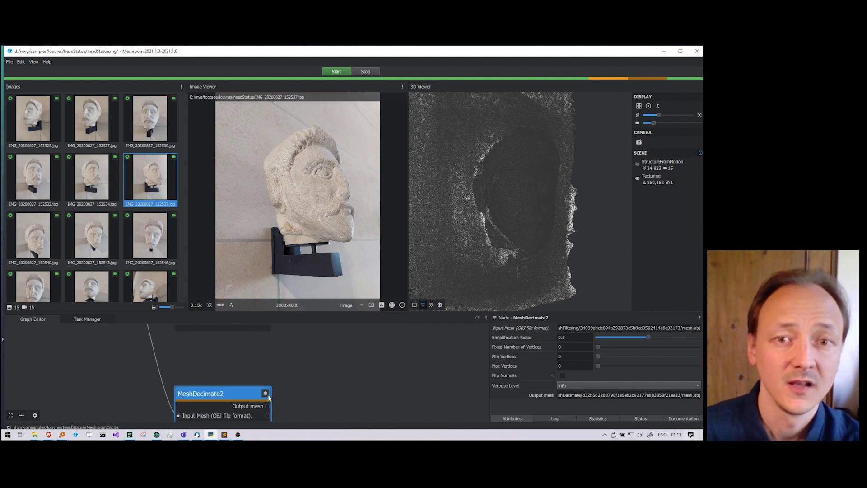
pyautogui.moveTo(267, 394); pyautogui.dragTo(281, 377, button='middle')
pyautogui.scroll(-1, 280, 378)
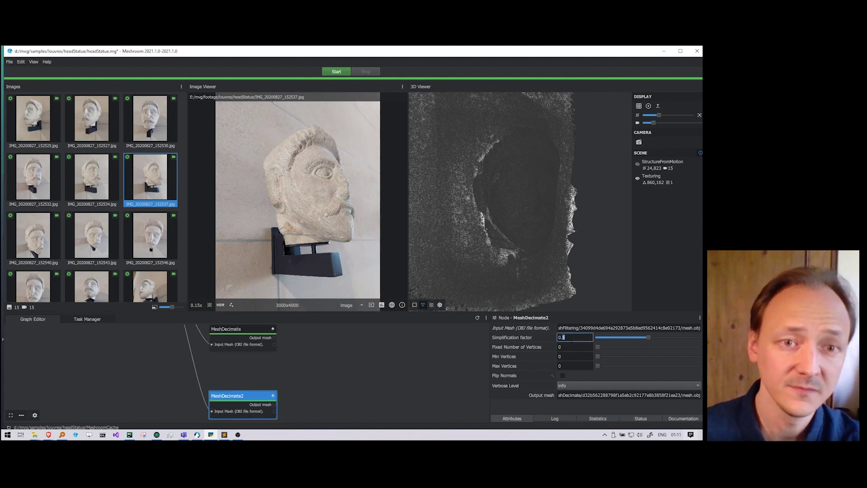
pyautogui.press('BackSpace')
pyautogui.write('1')
pyautogui.press('Return')
pyautogui.scroll(-3, 294, 383)
pyautogui.rightClick(274, 386)
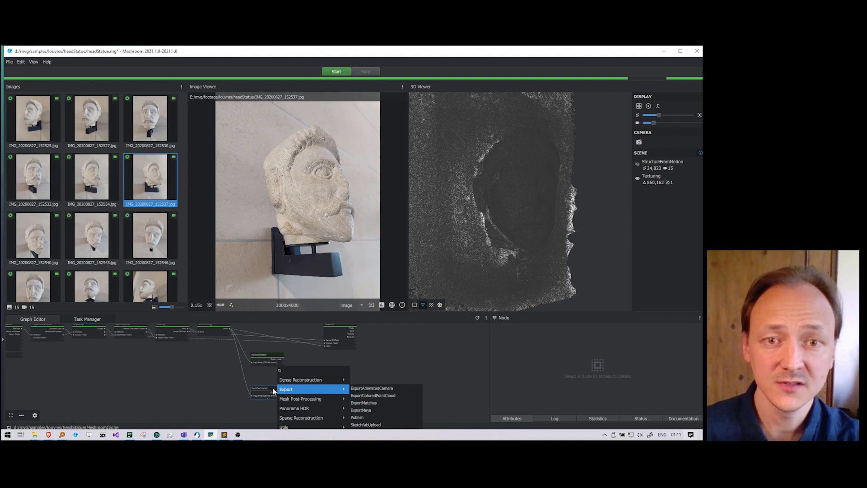
pyautogui.click(281, 387)
# Duplicate the Texturing node and connect MeshDecimate2's Output mesh to the copy's Mesh input
pyautogui.rightClick(341, 336)
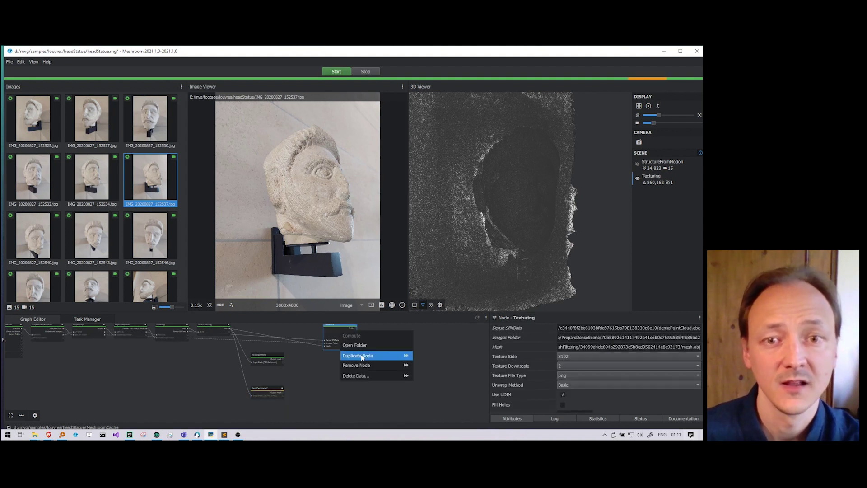
pyautogui.click(361, 354)
pyautogui.scroll(3, 348, 371)
pyautogui.moveTo(349, 368); pyautogui.dragTo(326, 388, button='middle')
pyautogui.moveTo(333, 392); pyautogui.dragTo(270, 376)
pyautogui.click(270, 377)
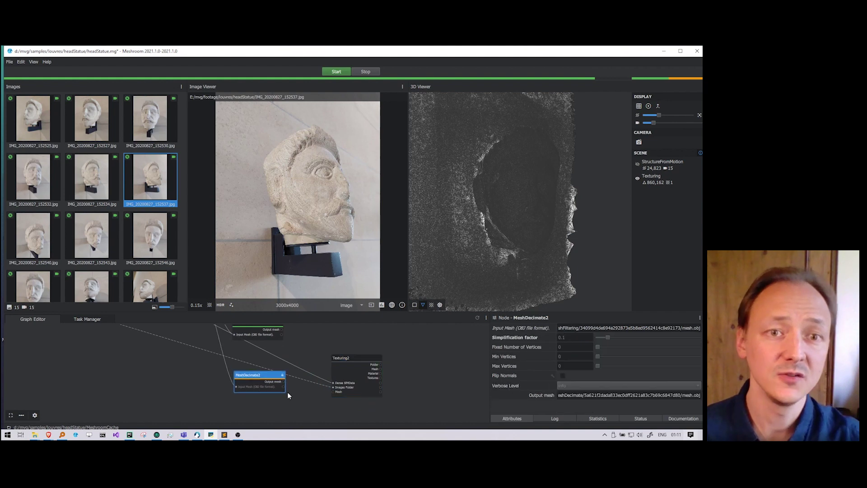
pyautogui.moveTo(337, 393); pyautogui.dragTo(339, 391)
# Start computing the Texturing2 node and check the submitted tasks in the Task Manager before returning to the graph
pyautogui.click(354, 357)
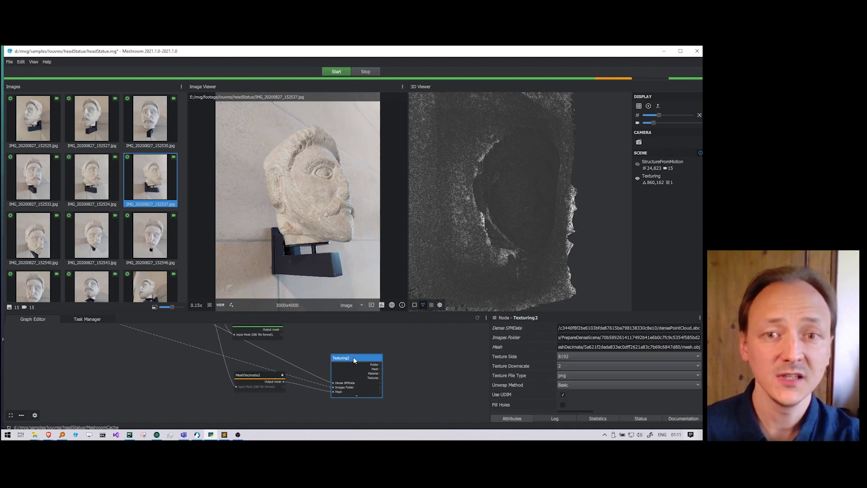
pyautogui.rightClick(353, 357)
pyautogui.click(375, 364)
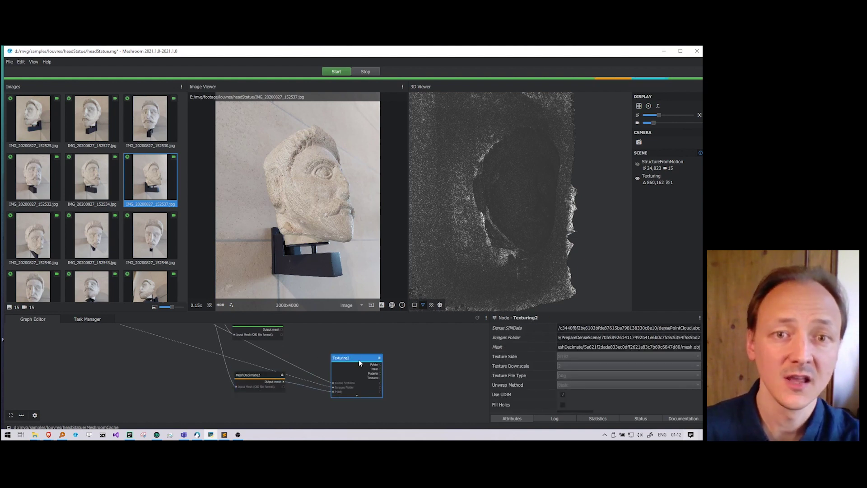
pyautogui.click(86, 318)
pyautogui.click(46, 316)
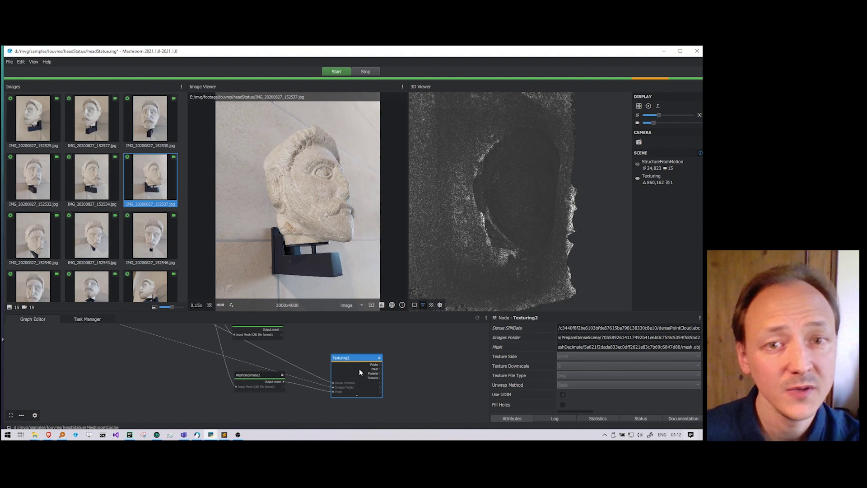
# Load the MeshFiltering, MeshDecimate and MeshDecimate2 meshes one after another in the 3D viewer to compare their wireframe density
pyautogui.scroll(-2, 359, 368)
pyautogui.moveTo(338, 343); pyautogui.dragTo(348, 376, button='middle')
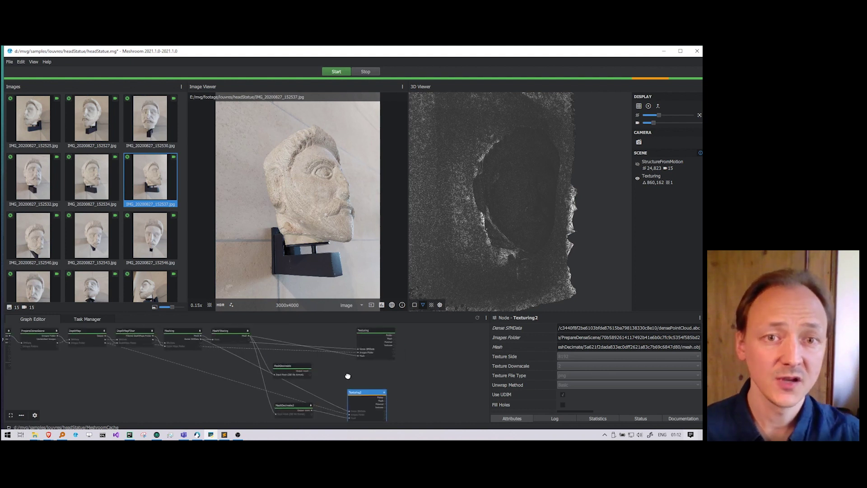
pyautogui.click(229, 334)
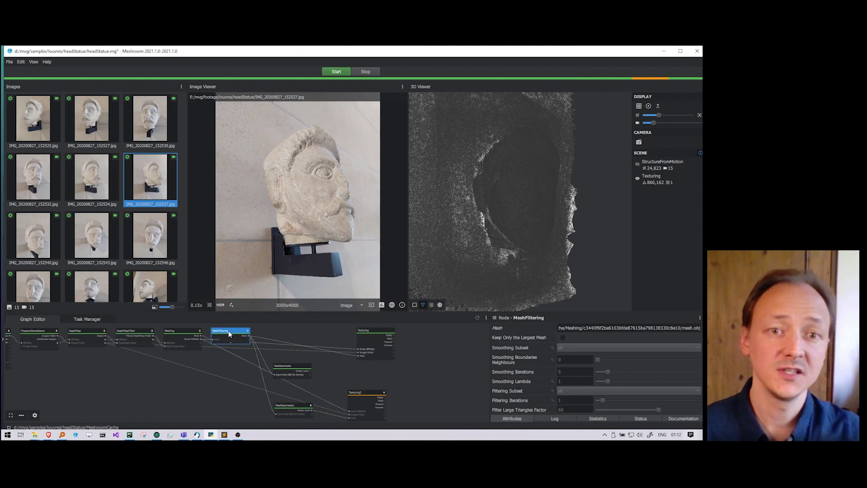
pyautogui.doubleClick(229, 332)
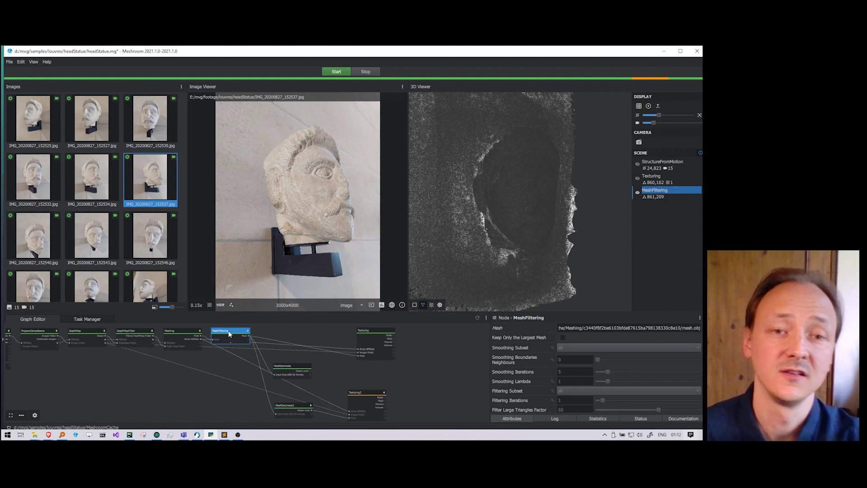
pyautogui.click(292, 366)
pyautogui.doubleClick(291, 366)
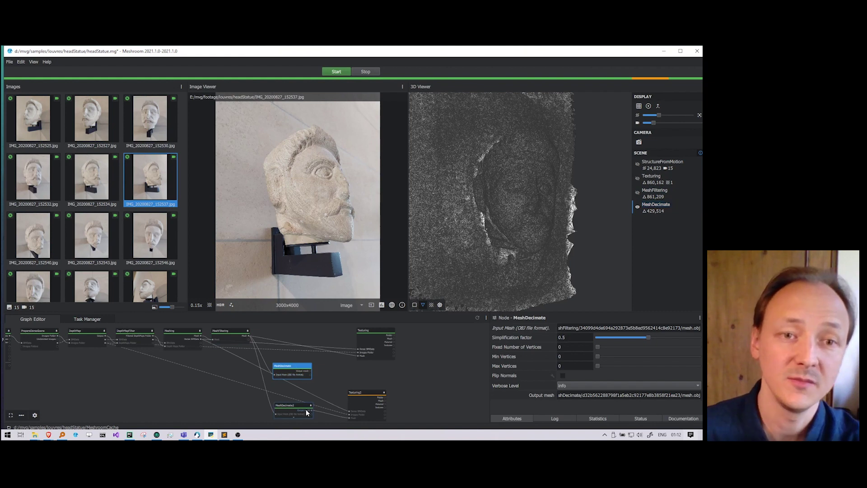
pyautogui.moveTo(298, 397); pyautogui.dragTo(296, 377, button='middle')
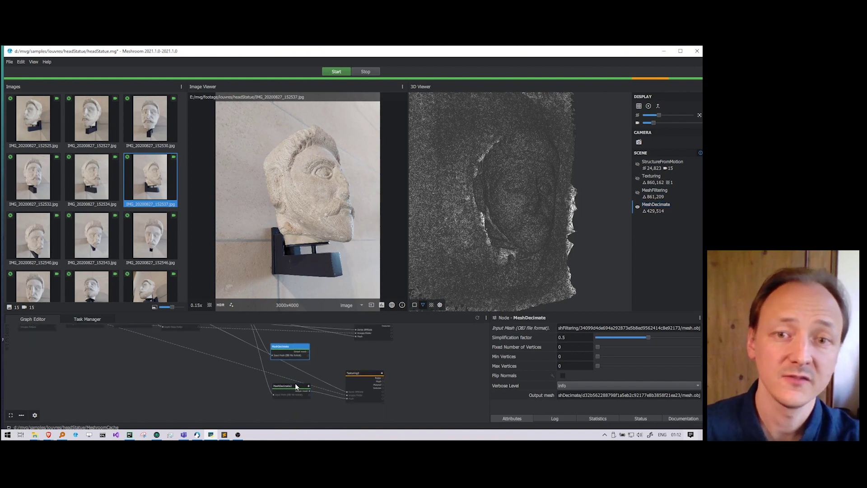
pyautogui.doubleClick(296, 386)
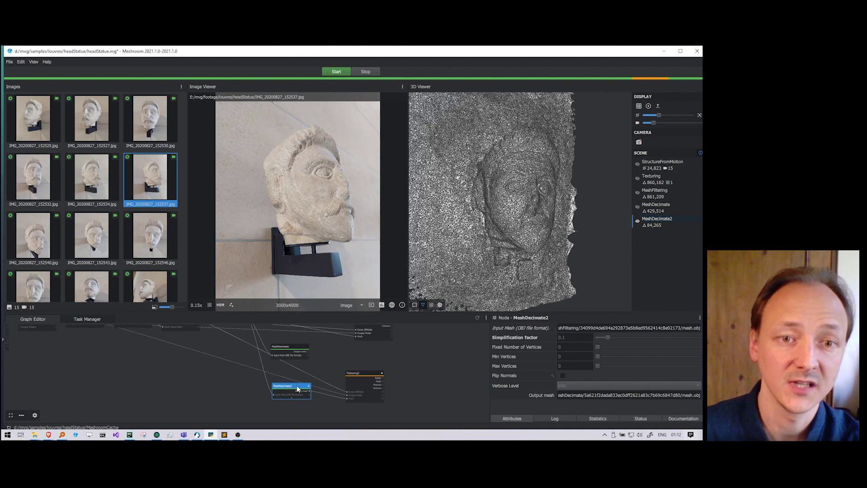
pyautogui.scroll(3, 531, 204)
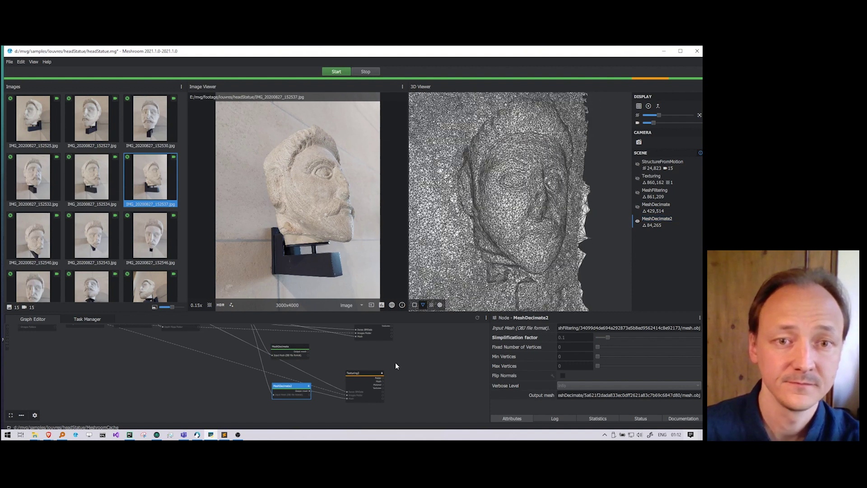
# Enlarge the Graph Editor area and reposition the Texturing node above Texturing2
pyautogui.moveTo(373, 316); pyautogui.dragTo(367, 304)
pyautogui.moveTo(362, 334); pyautogui.dragTo(304, 356, button='middle')
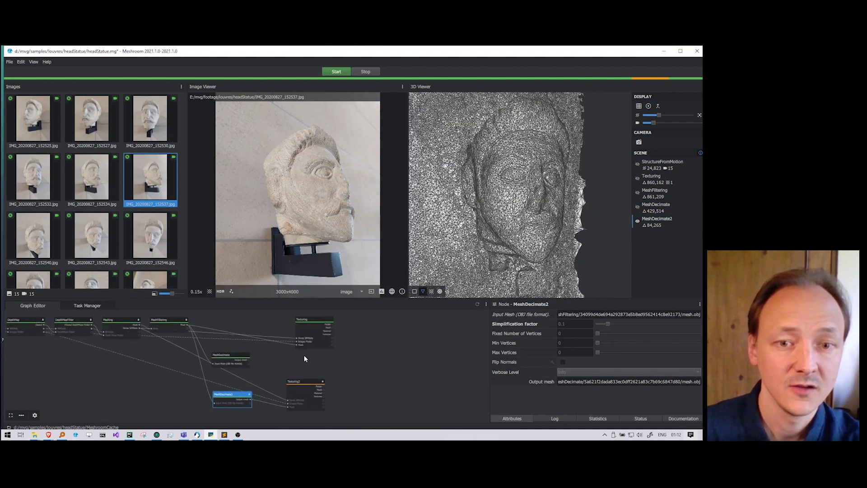
pyautogui.moveTo(332, 329); pyautogui.dragTo(319, 336)
# Add a SketchfabUpload node to the graph and place it beside the Texturing node
pyautogui.click(366, 331)
pyautogui.rightClick(367, 331)
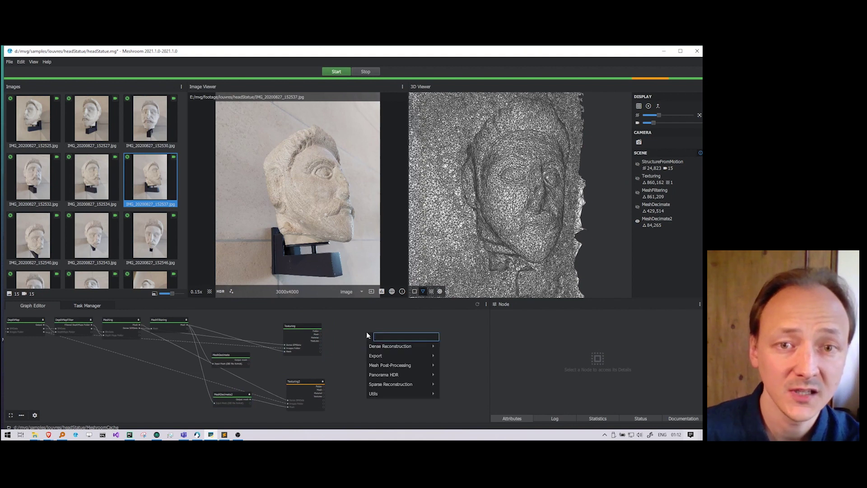
pyautogui.write('ske')
pyautogui.click(384, 344)
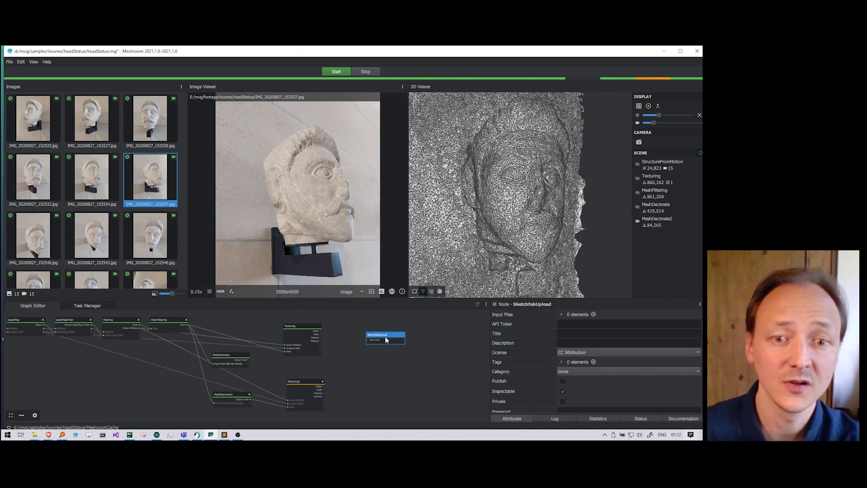
pyautogui.moveTo(385, 336)
pyautogui.mouseDown()
pyautogui.moveTo(334, 328)
pyautogui.moveTo(316, 336)
pyautogui.moveTo(365, 343)
pyautogui.mouseUp()
# Connect Texturing's Mesh and Material outputs to SketchfabUpload's Input Files, and open the node's API Token for entry
pyautogui.scroll(3, 321, 333)
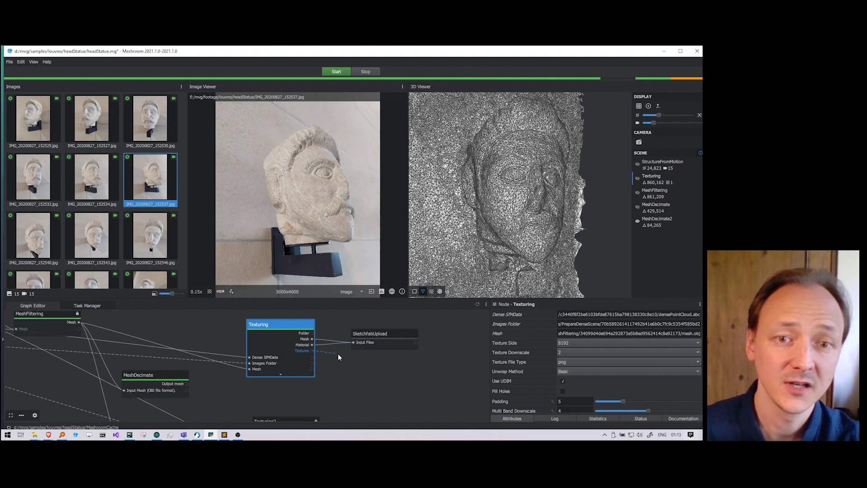
pyautogui.click(373, 334)
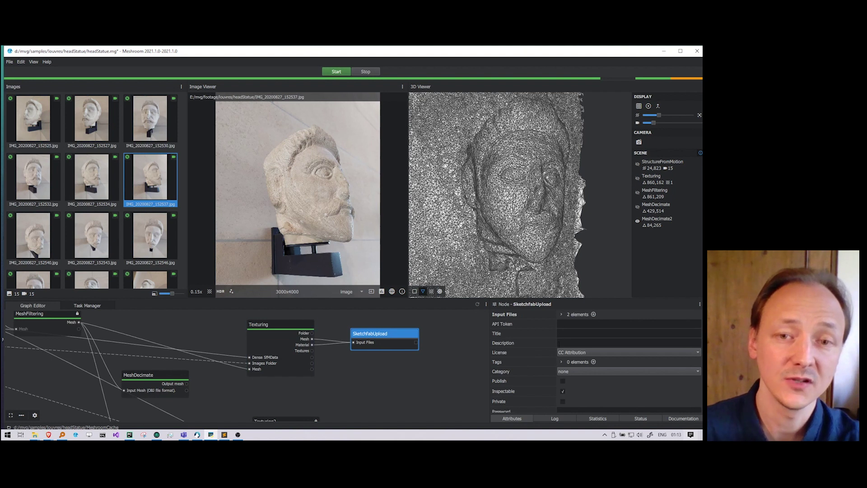
pyautogui.click(561, 323)
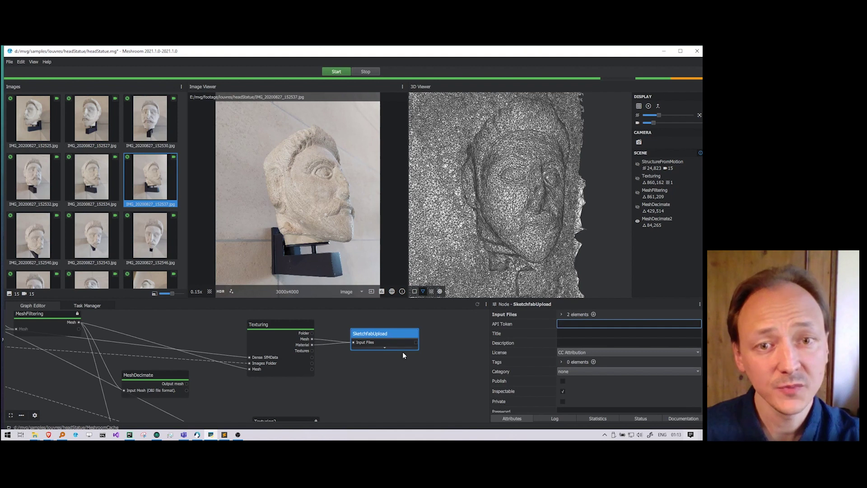
# Load the Texturing2 mesh in the 3D viewer with solid rendering and examine the face up close
pyautogui.scroll(-3, 358, 378)
pyautogui.moveTo(357, 381); pyautogui.dragTo(384, 358, button='middle')
pyautogui.doubleClick(339, 382)
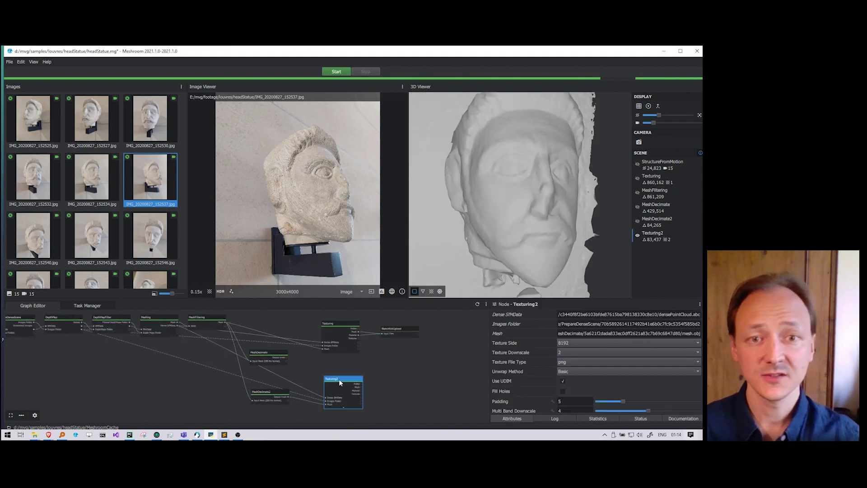
pyautogui.moveTo(503, 194); pyautogui.dragTo(508, 199)
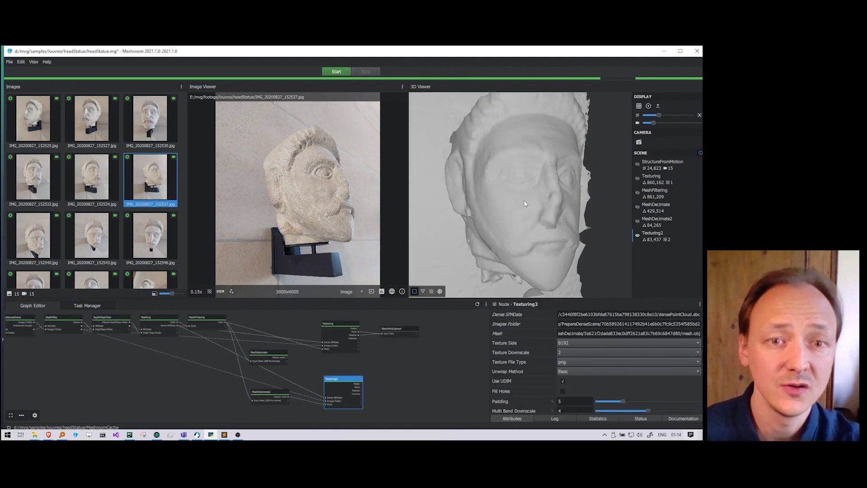
pyautogui.scroll(3, 532, 203)
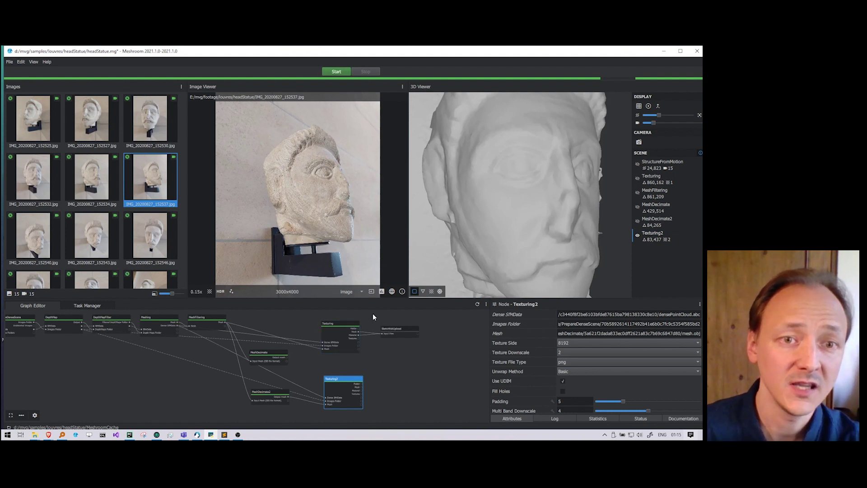
# Compare the Texturing and Texturing2 meshes with textured rendering, ending with the Texturing mesh displayed and no node selected
pyautogui.doubleClick(343, 322)
pyautogui.click(431, 292)
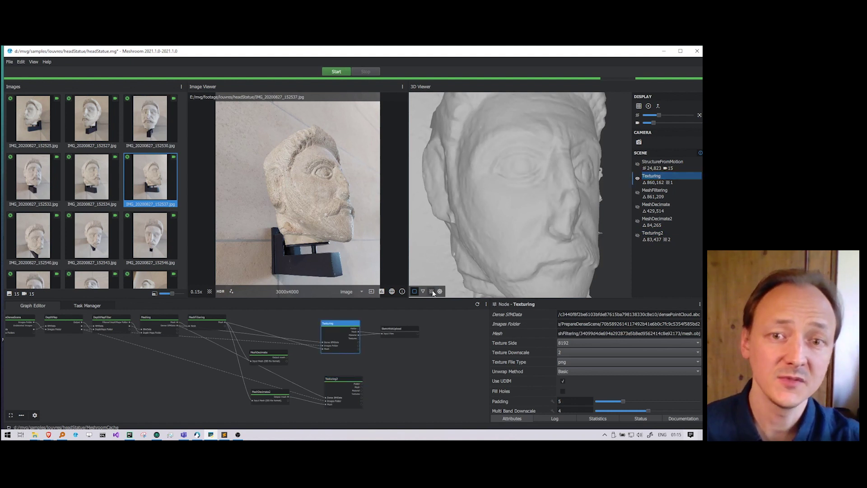
pyautogui.click(339, 379)
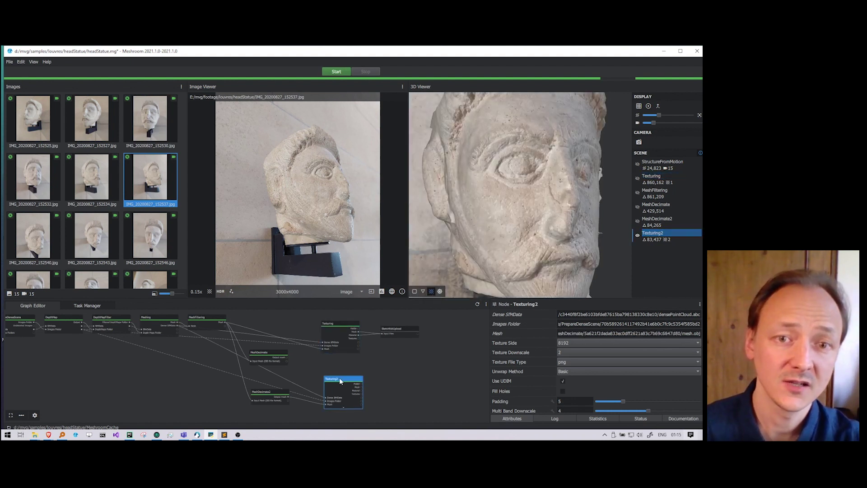
pyautogui.click(335, 324)
pyautogui.click(340, 379)
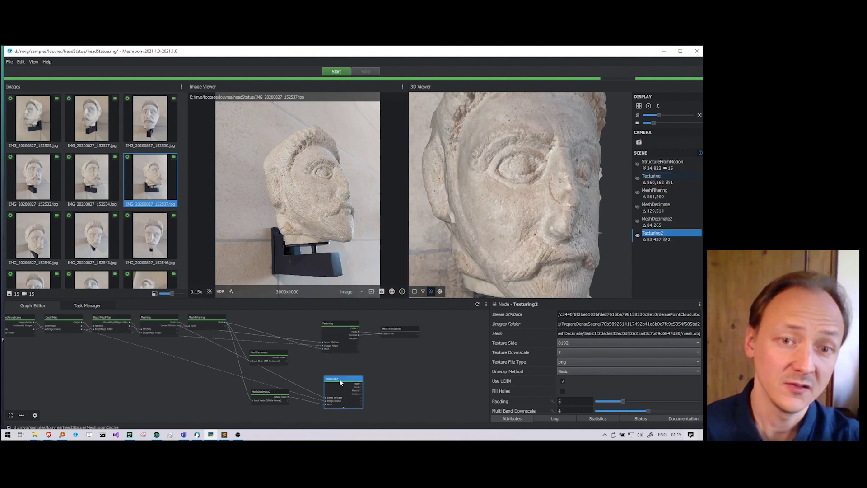
pyautogui.click(341, 322)
pyautogui.click(403, 362)
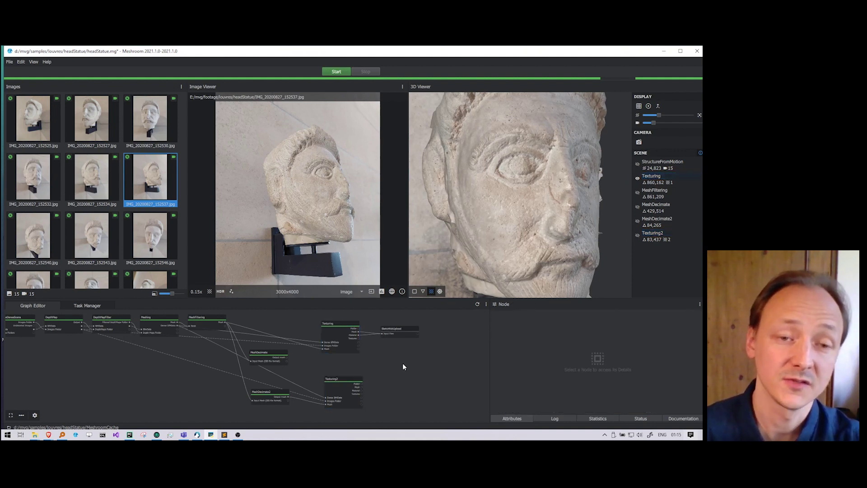